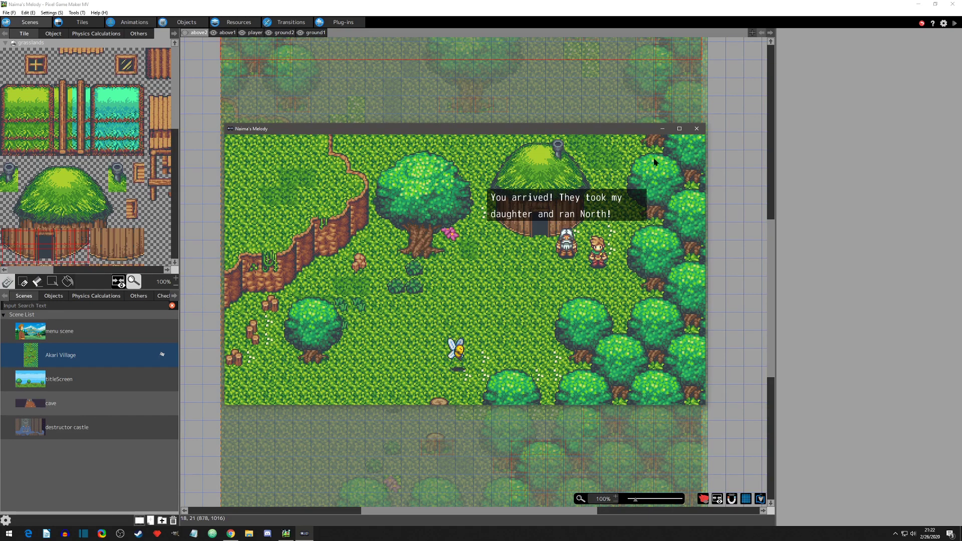
- Close the playtest window showing the guru's dialogue to return to the Akari Village map
{"action": "left_click", "coordinate": [696, 128]}
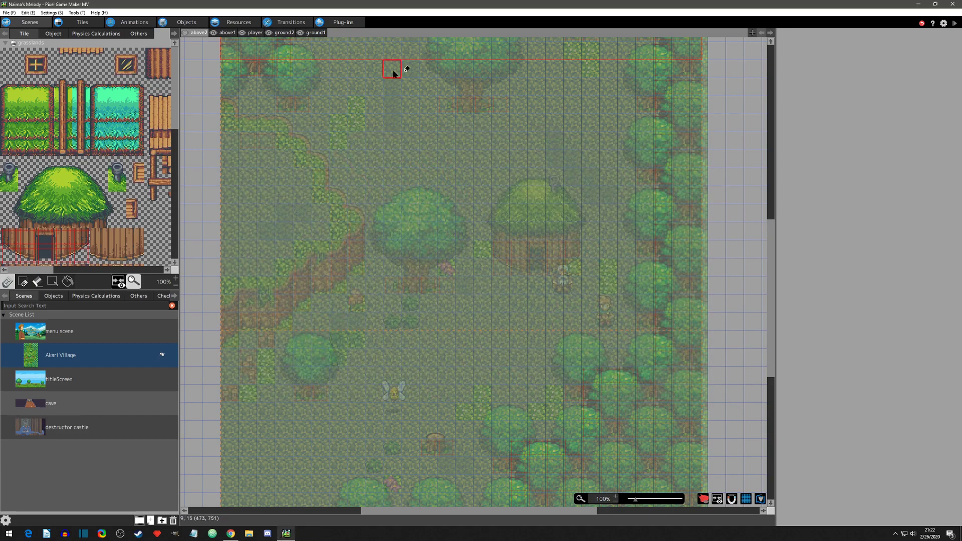
- In Resources > Fonts, confirm the default font uses the mplus-1m-regular TrueType font
{"action": "left_click", "coordinate": [240, 23]}
{"action": "left_click", "coordinate": [45, 36]}
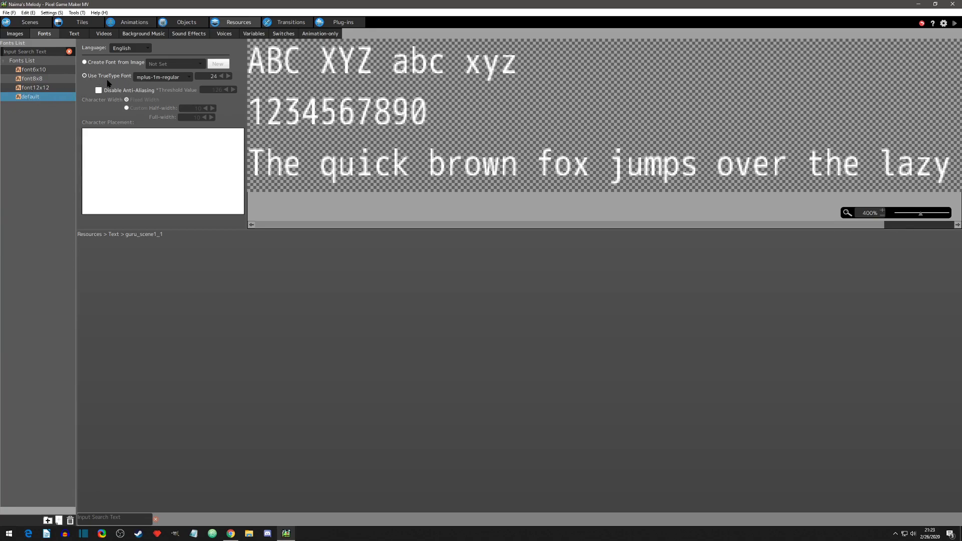
{"action": "left_click", "coordinate": [169, 79]}
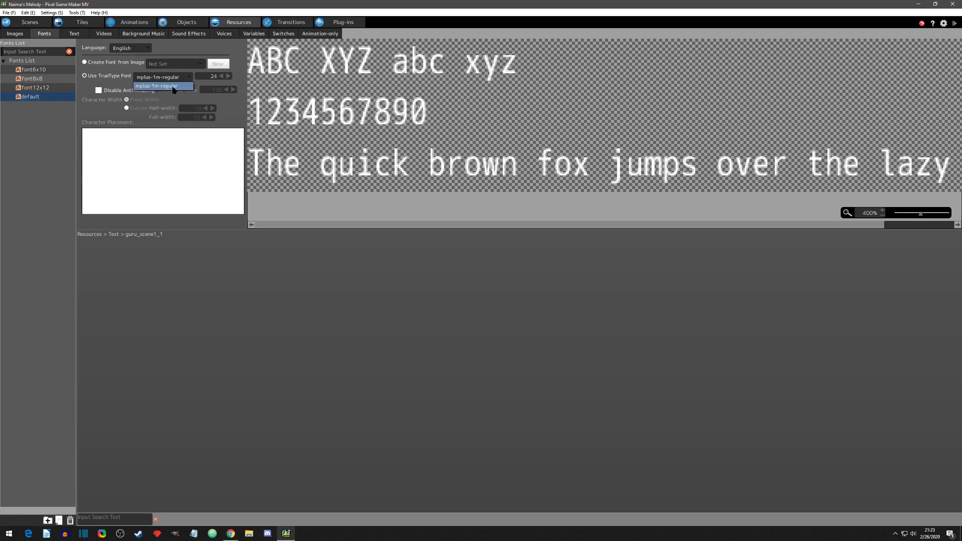
{"action": "left_click", "coordinate": [181, 87]}
- Inspect the font12x12 bitmap font, then bring the dafont Bitmap fonts page forward
{"action": "left_click", "coordinate": [45, 88]}
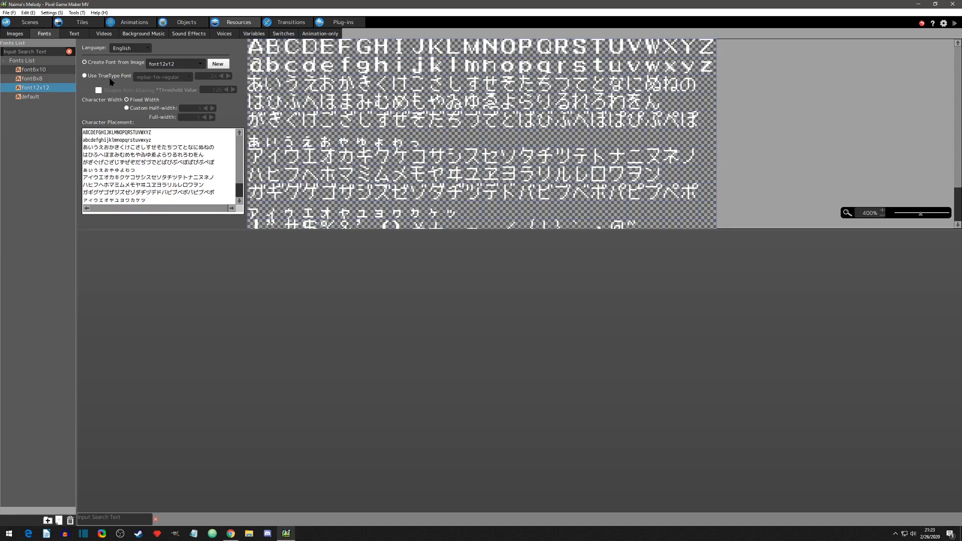
{"action": "left_click", "coordinate": [38, 98]}
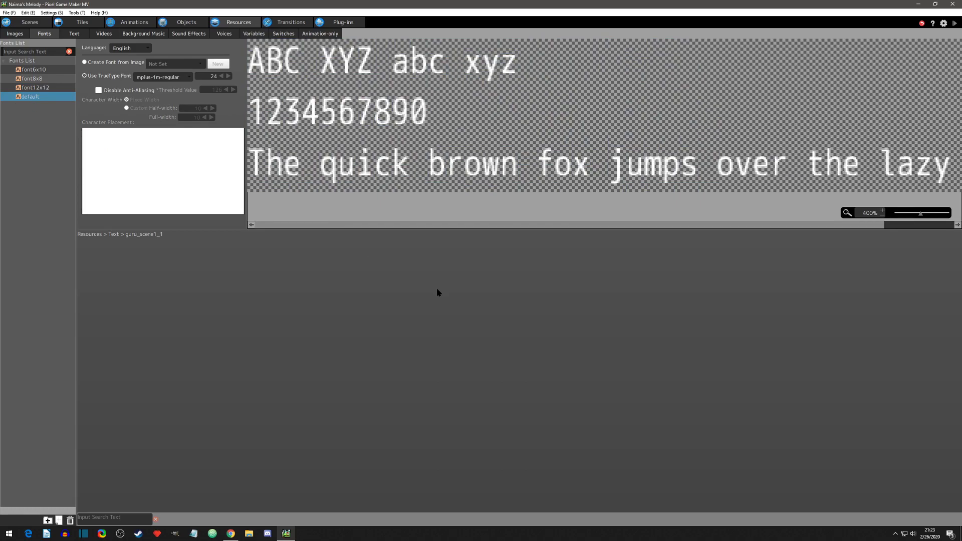
{"action": "left_click", "coordinate": [231, 534]}
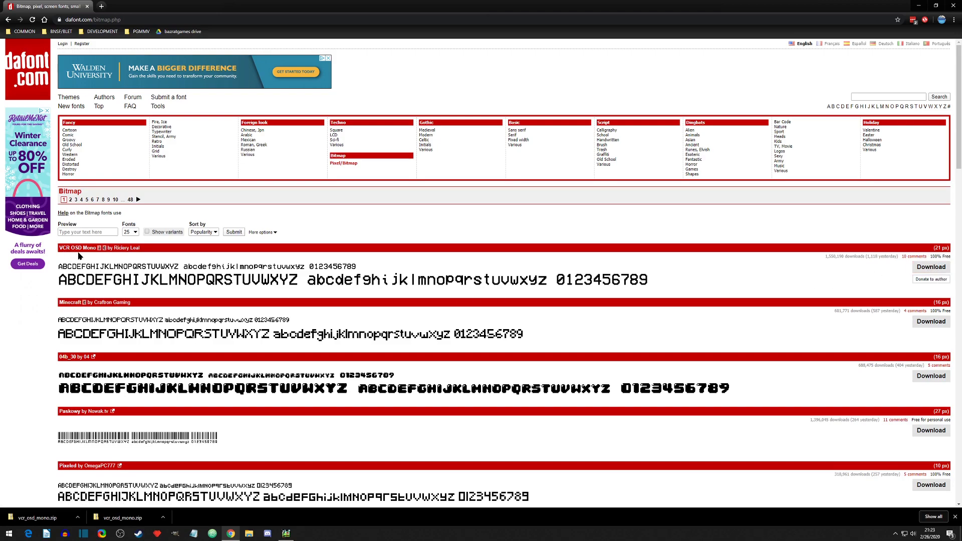
- Download VCR OSD Mono and extract the zip with 7-Zip into a vcr_osd_mono folder
{"action": "left_click", "coordinate": [946, 270]}
{"action": "right_click", "coordinate": [349, 184]}
{"action": "mouse_move", "coordinate": [396, 222]}
{"action": "left_click", "coordinate": [494, 257]}
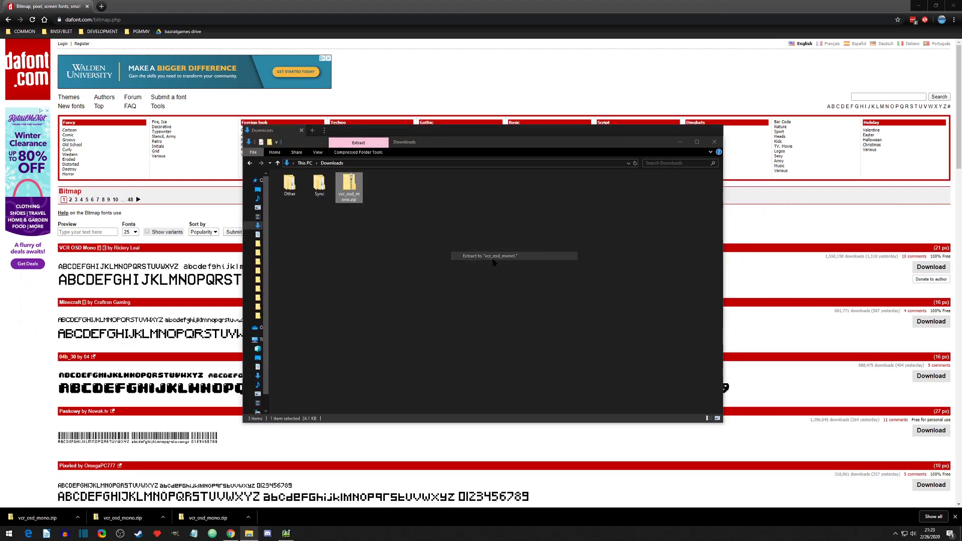
- Open the extracted vcr_osd_mono folder containing VCR_OSD_MONO_1.001.ttf and move its window aside
{"action": "double_click", "coordinate": [379, 186]}
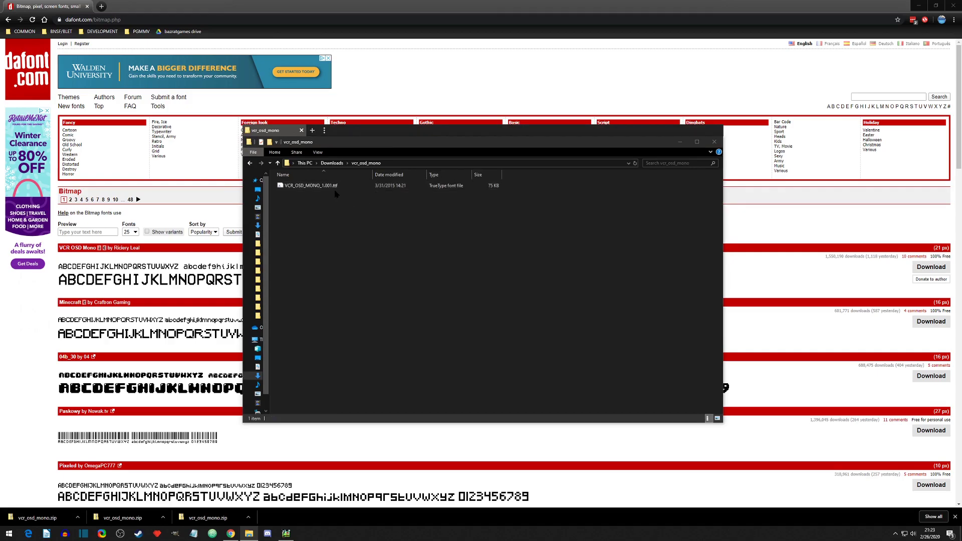
{"action": "left_click_drag", "start_coordinate": [359, 138], "coordinate": [908, 213]}
{"action": "key", "text": "alt+Tab"}
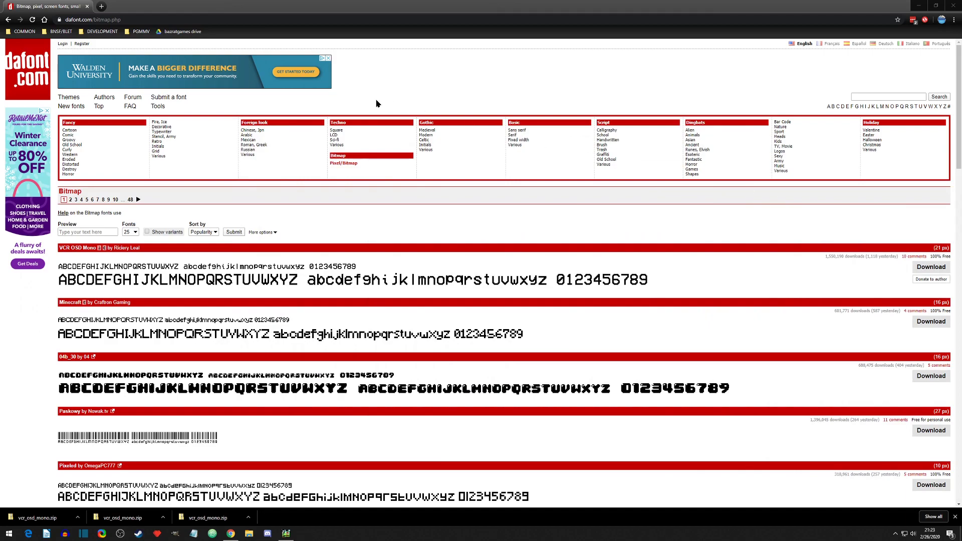
- Open the Naima's Melody project's fonts folder on disk from Pixel Game Maker MV
{"action": "left_click", "coordinate": [286, 533]}
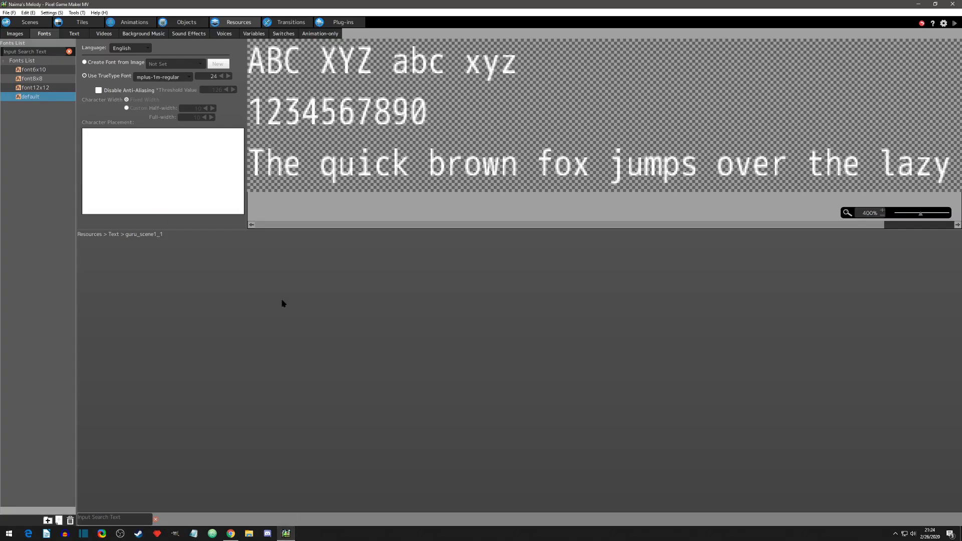
{"action": "left_click", "coordinate": [13, 13]}
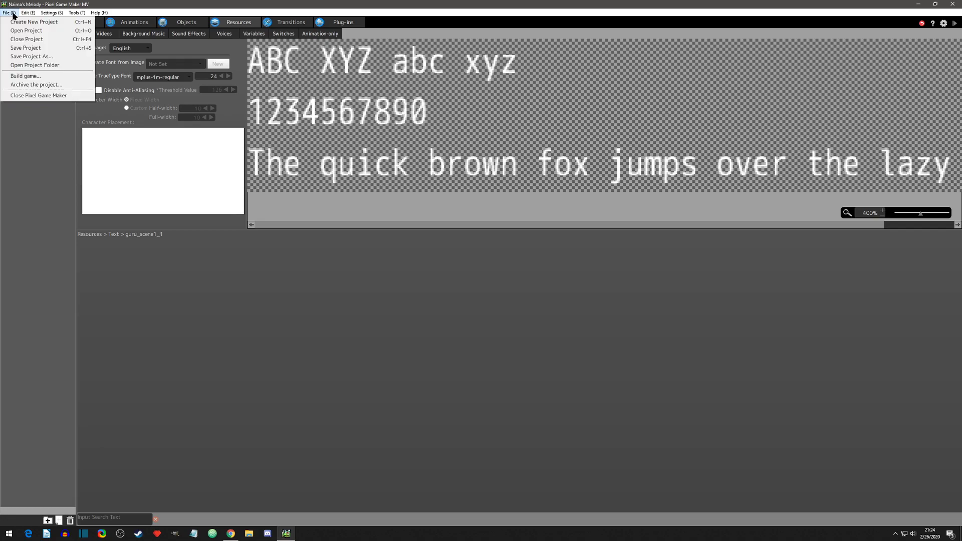
{"action": "left_click", "coordinate": [12, 65]}
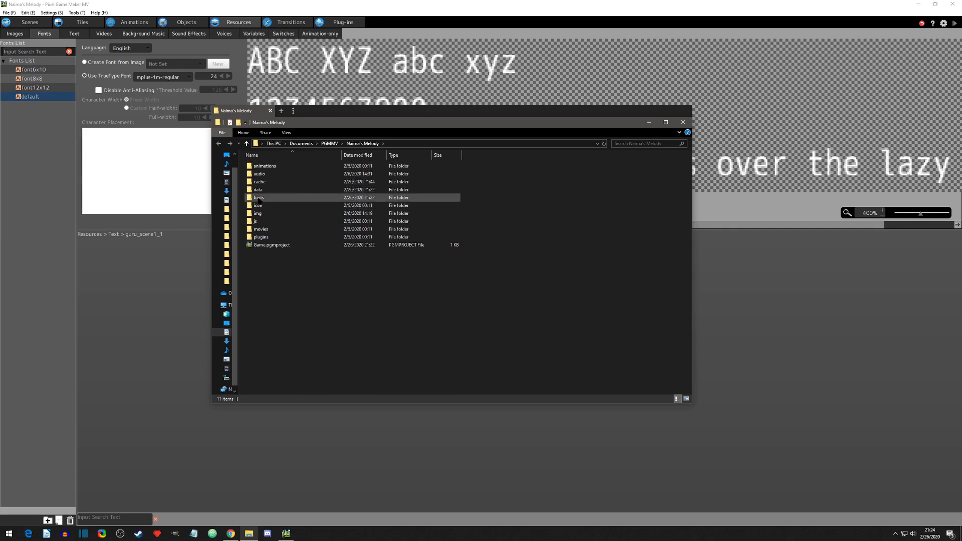
{"action": "double_click", "coordinate": [258, 199]}
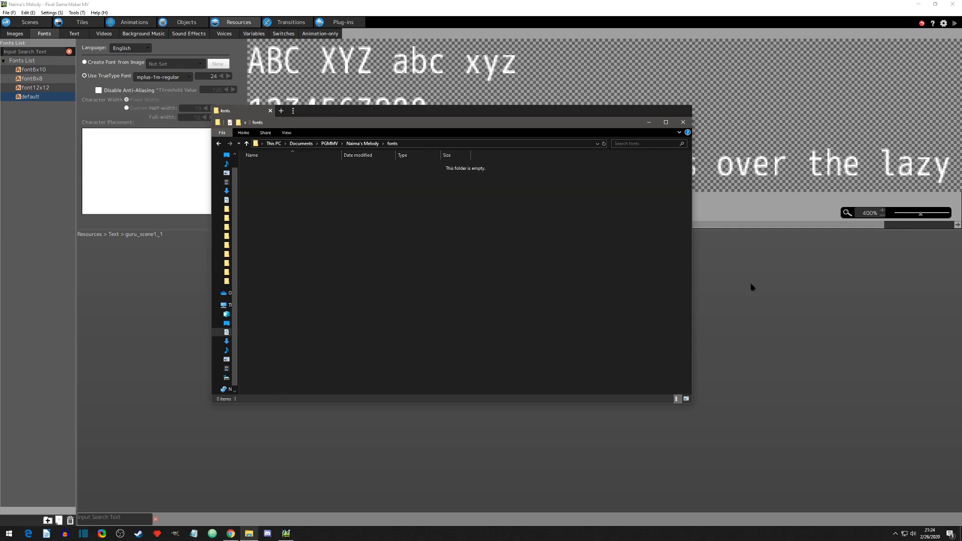
{"action": "left_click_drag", "start_coordinate": [401, 110], "coordinate": [204, 31]}
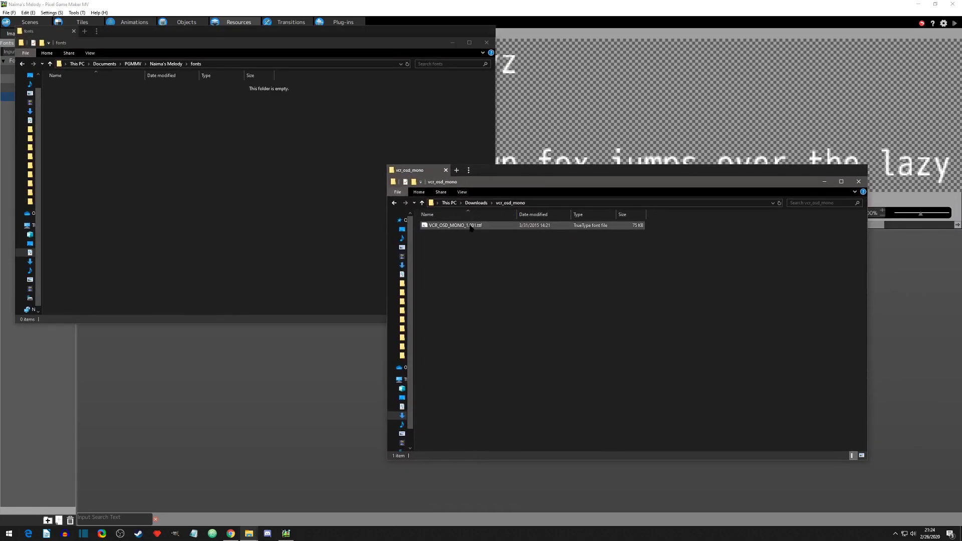
- Copy VCR_OSD_MONO_1.001.ttf into the project's fonts folder and close that window
{"action": "right_click", "coordinate": [471, 228]}
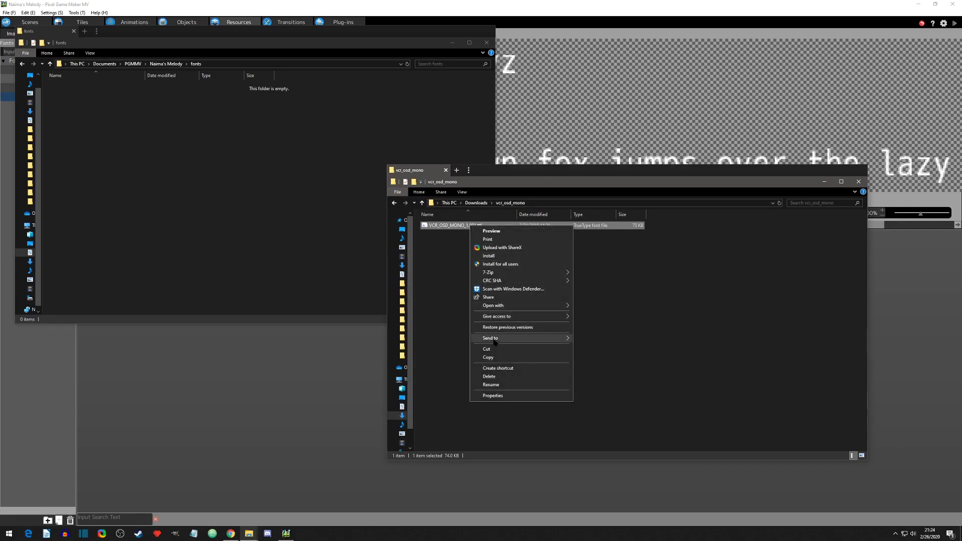
{"action": "left_click", "coordinate": [489, 356]}
{"action": "left_click", "coordinate": [259, 179]}
{"action": "right_click", "coordinate": [173, 144]}
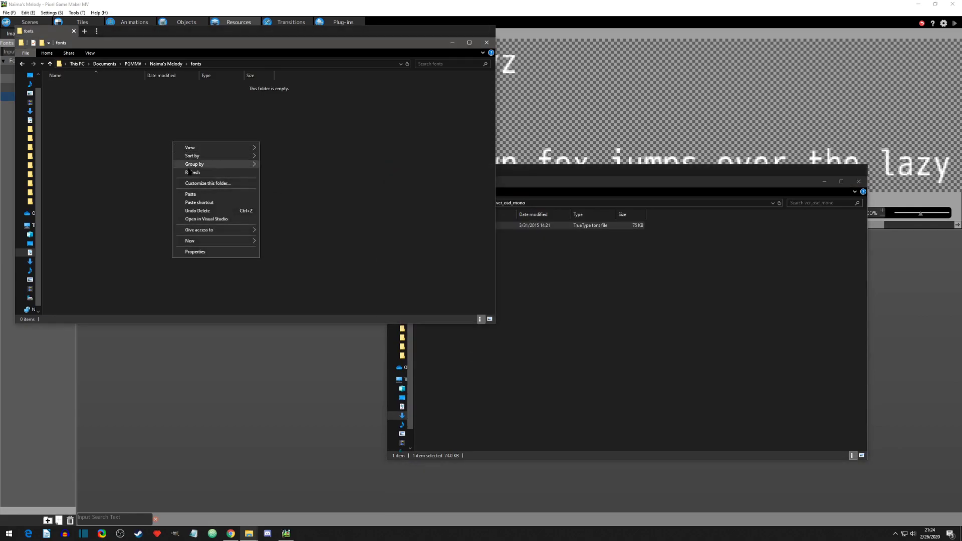
{"action": "left_click", "coordinate": [191, 194]}
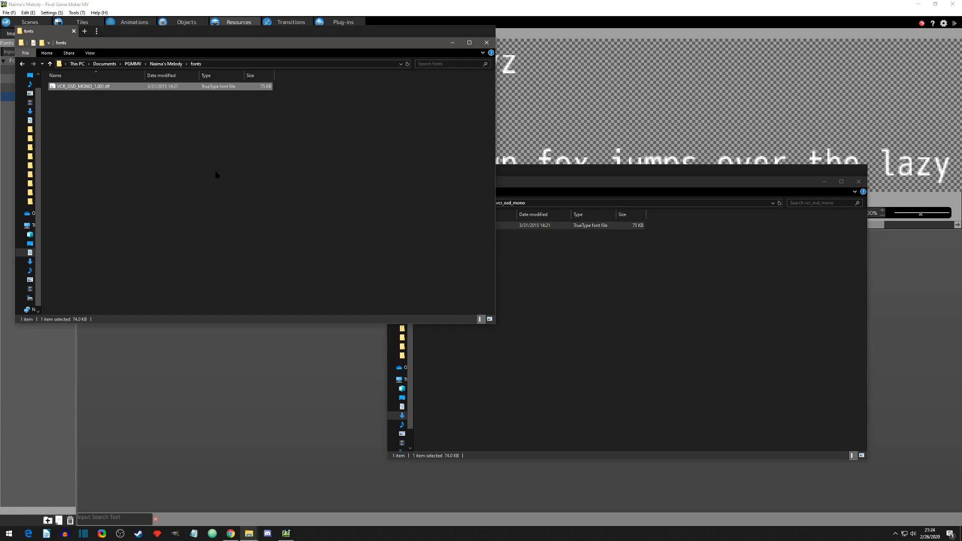
{"action": "left_click", "coordinate": [486, 42]}
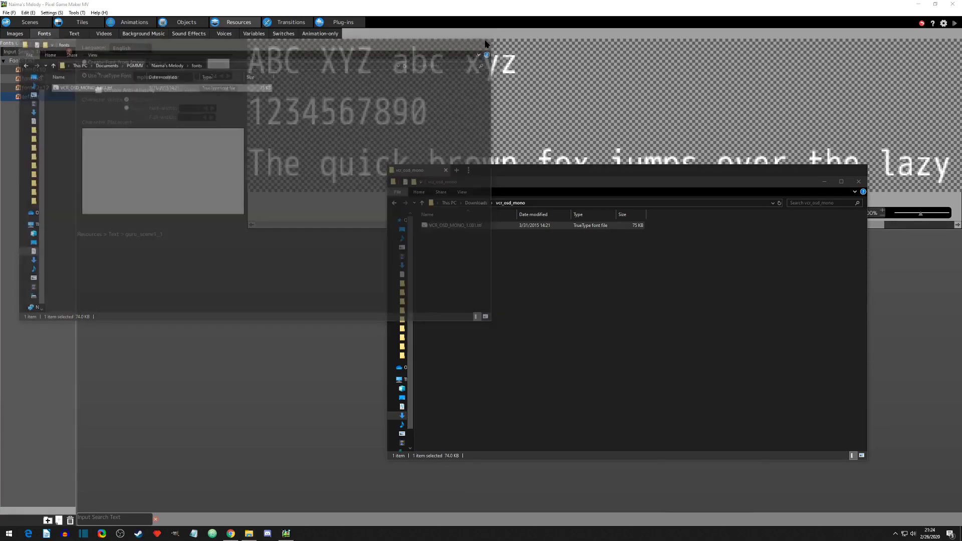
- Add a new font001 that uses the VCR_OSD_MONO_1.001 TrueType font
{"action": "left_click", "coordinate": [859, 181]}
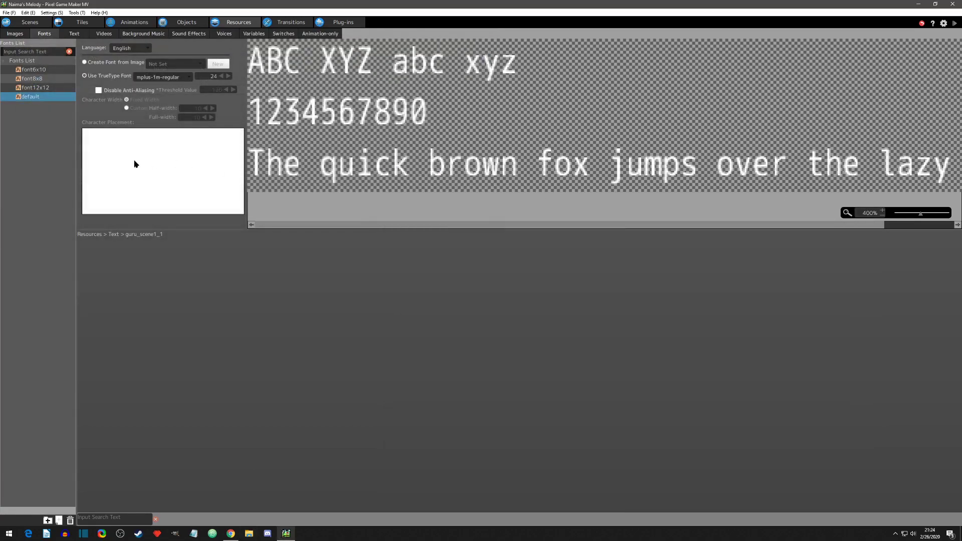
{"action": "left_click", "coordinate": [12, 135]}
{"action": "right_click", "coordinate": [35, 129]}
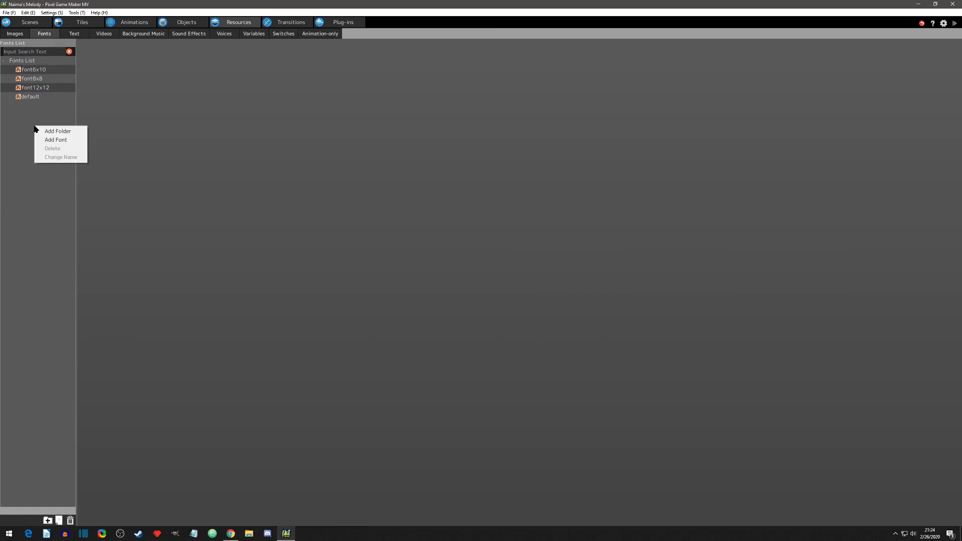
{"action": "left_click", "coordinate": [55, 142]}
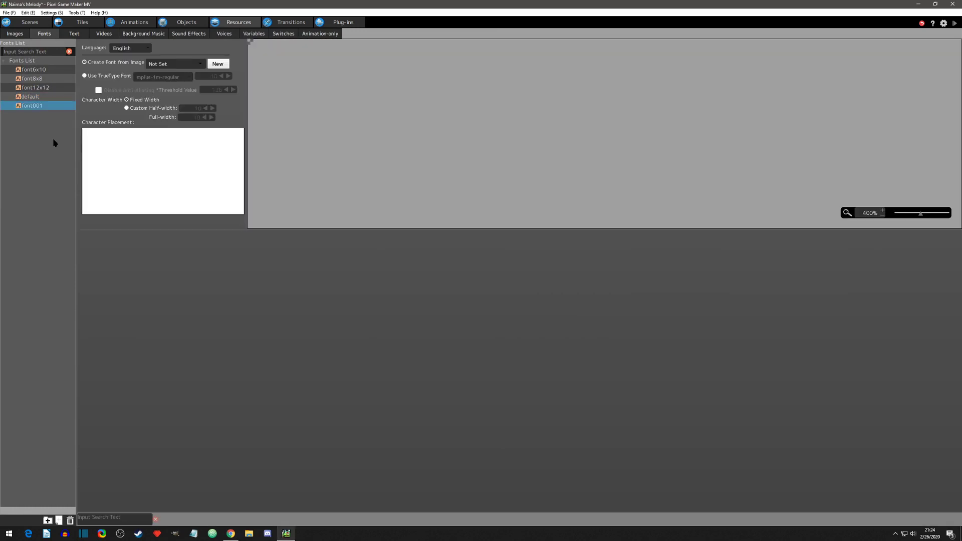
{"action": "left_click", "coordinate": [85, 77]}
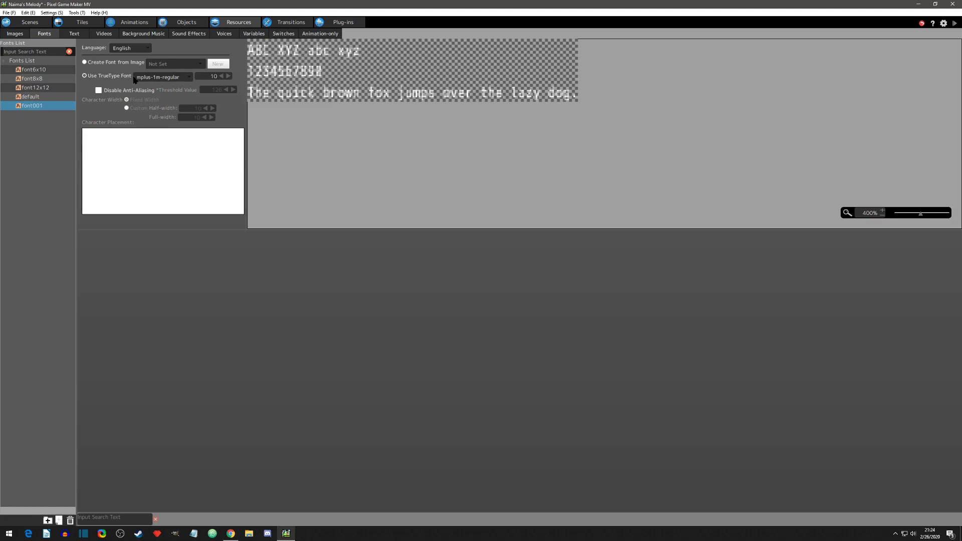
{"action": "left_click", "coordinate": [159, 78]}
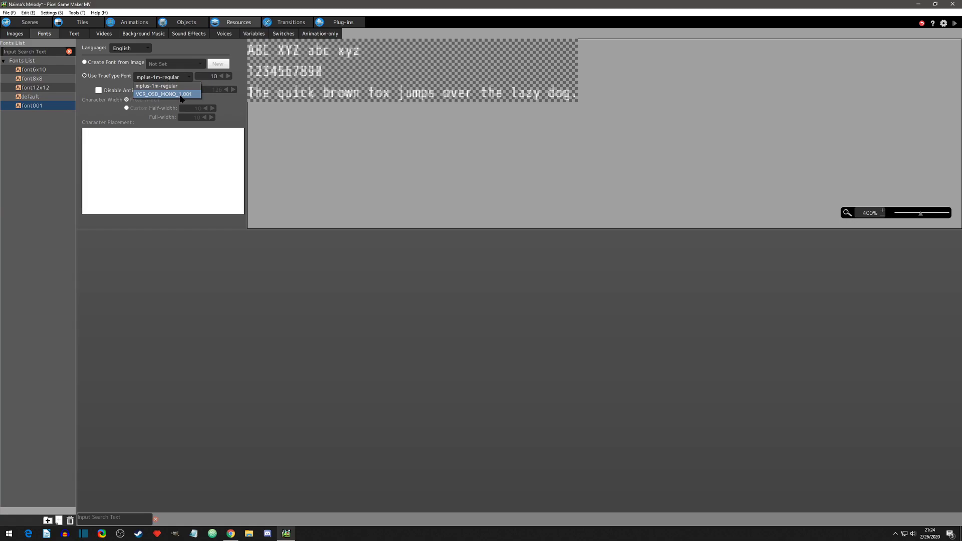
{"action": "left_click", "coordinate": [182, 95]}
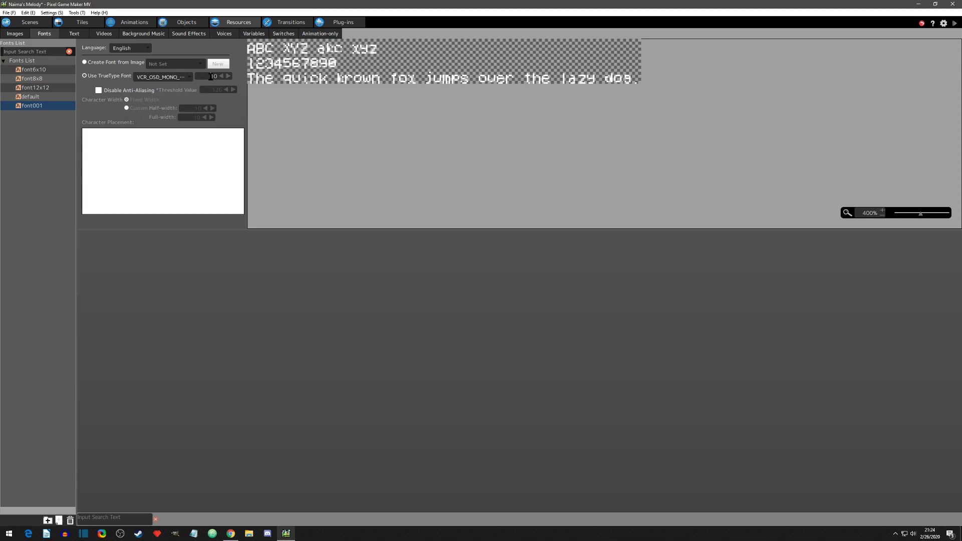
- Set font001's size to 24 and disable anti-aliasing
{"action": "left_click_drag", "start_coordinate": [207, 76], "coordinate": [222, 79]}
{"action": "type", "text": "24"}
{"action": "key", "text": "Return"}
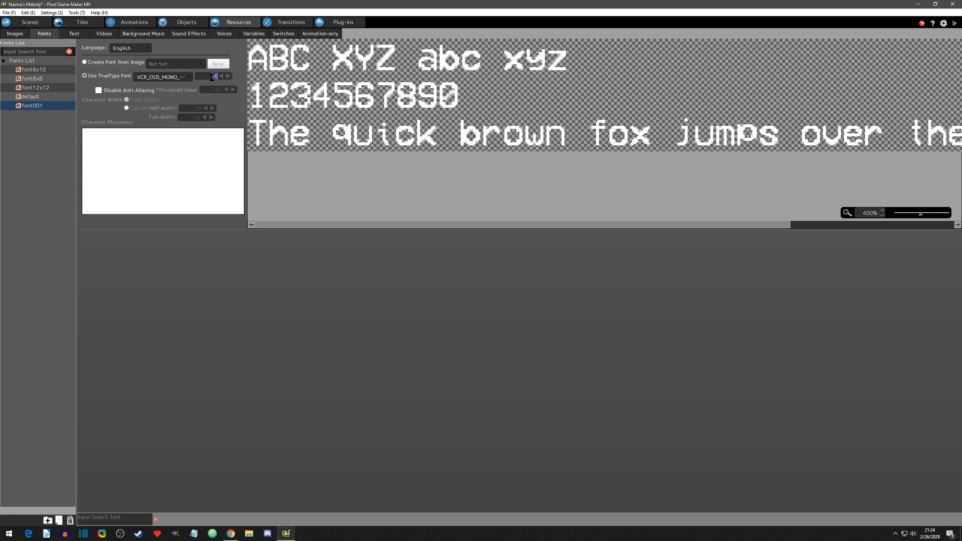
{"action": "left_click", "coordinate": [37, 98]}
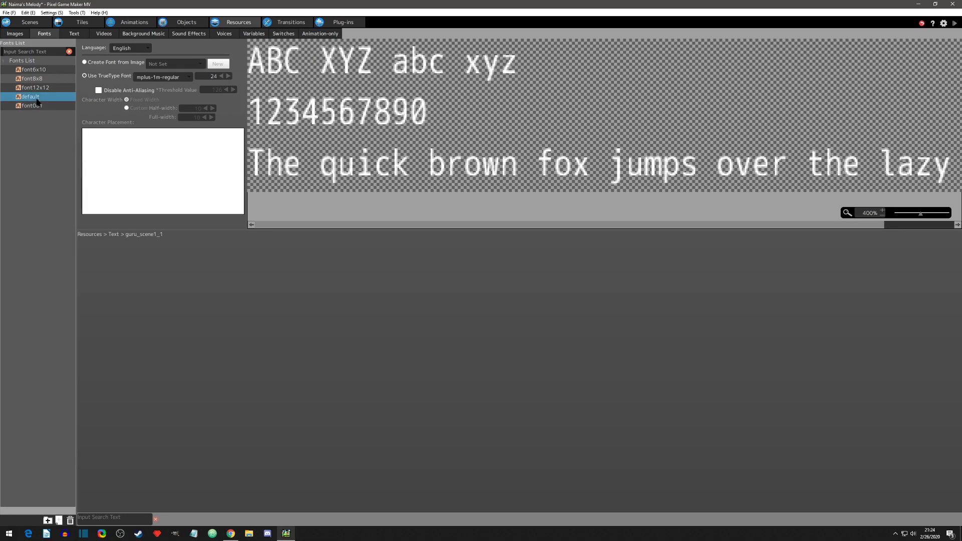
{"action": "left_click", "coordinate": [36, 104]}
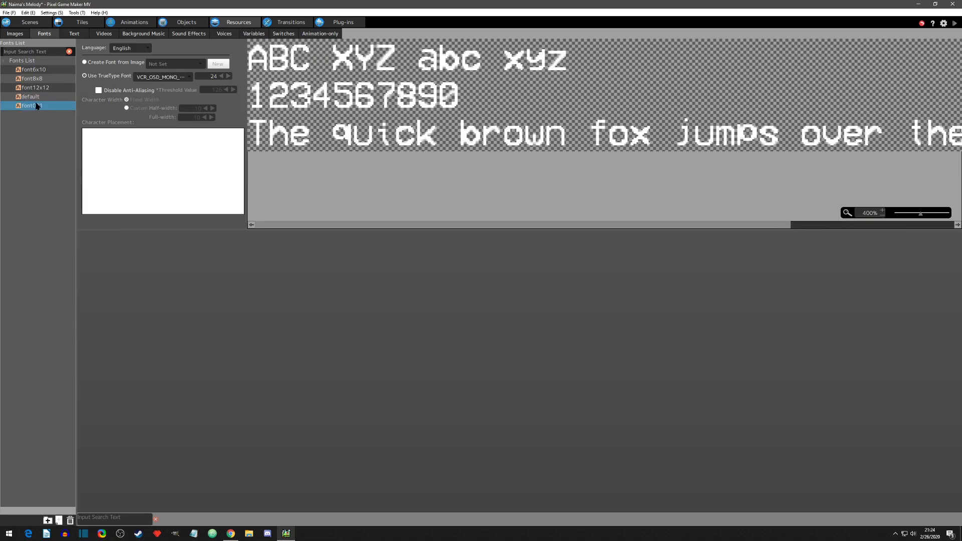
{"action": "left_click", "coordinate": [98, 91]}
{"action": "left_click", "coordinate": [98, 90]}
{"action": "left_click", "coordinate": [98, 90]}
- Change the Show Text action in the guru's talk state to use font001
{"action": "left_click", "coordinate": [186, 22]}
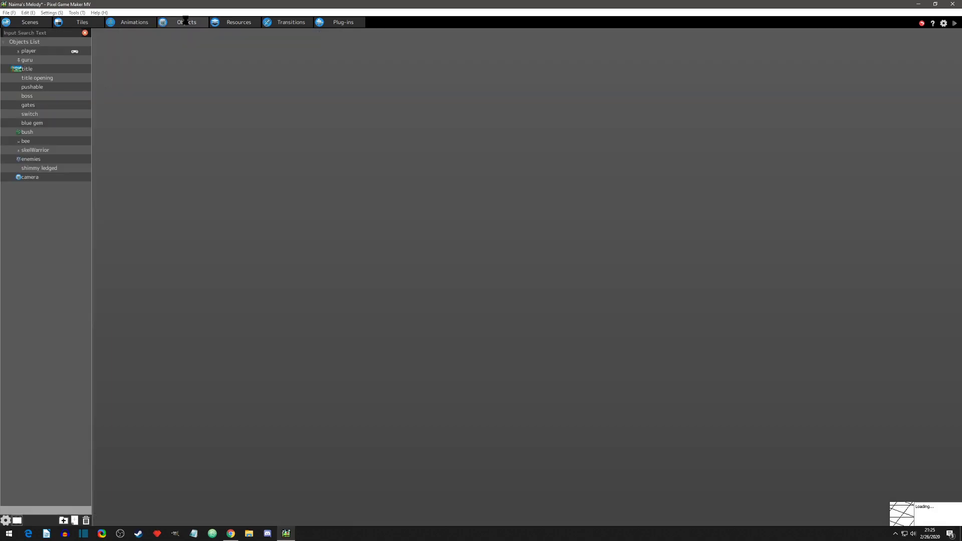
{"action": "left_click", "coordinate": [34, 59]}
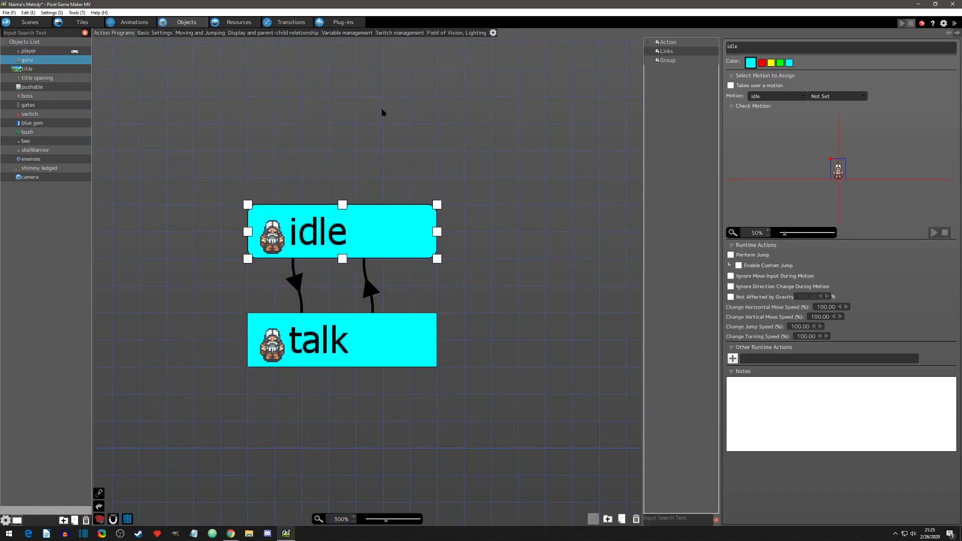
{"action": "left_click", "coordinate": [371, 338]}
{"action": "double_click", "coordinate": [786, 361]}
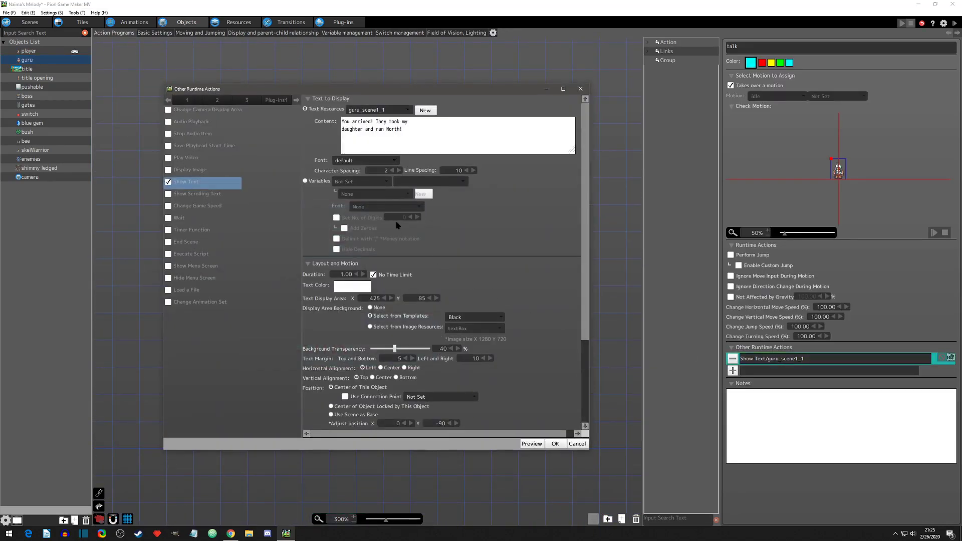
{"action": "left_click", "coordinate": [361, 160]}
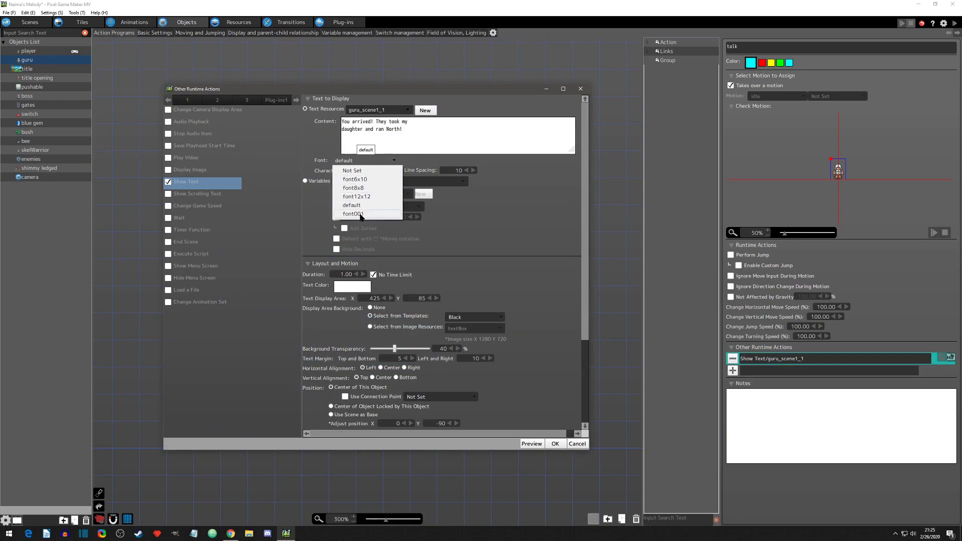
{"action": "left_click", "coordinate": [361, 215]}
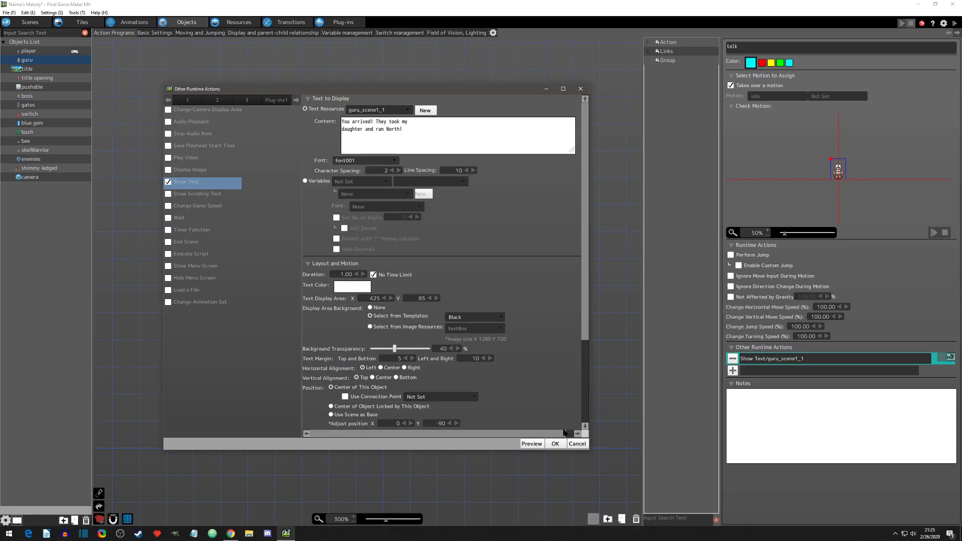
{"action": "left_click", "coordinate": [556, 444]}
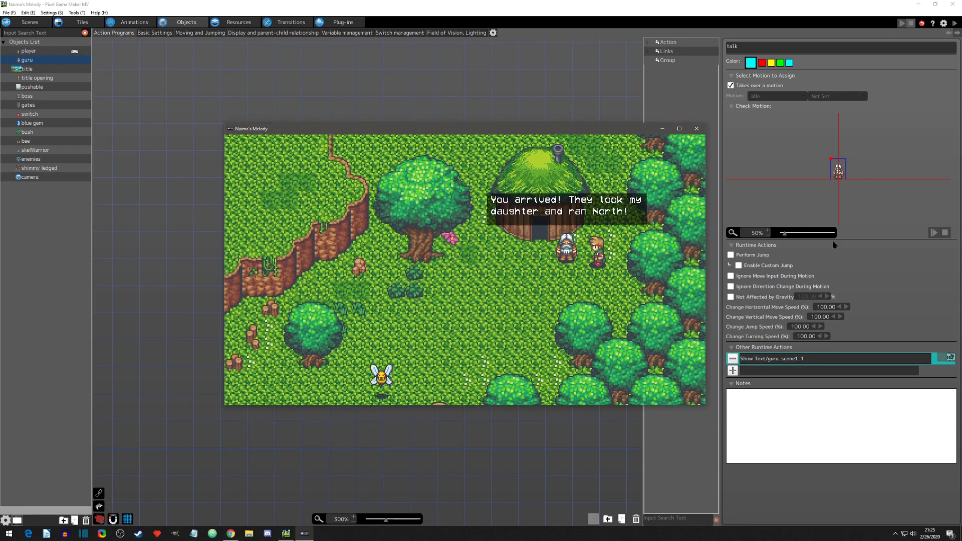
- In the playtest, walk the player down and left to the guru to see the VCR OSD Mono dialogue
{"action": "key", "text": "Down"}
{"action": "key", "text": "Left"}
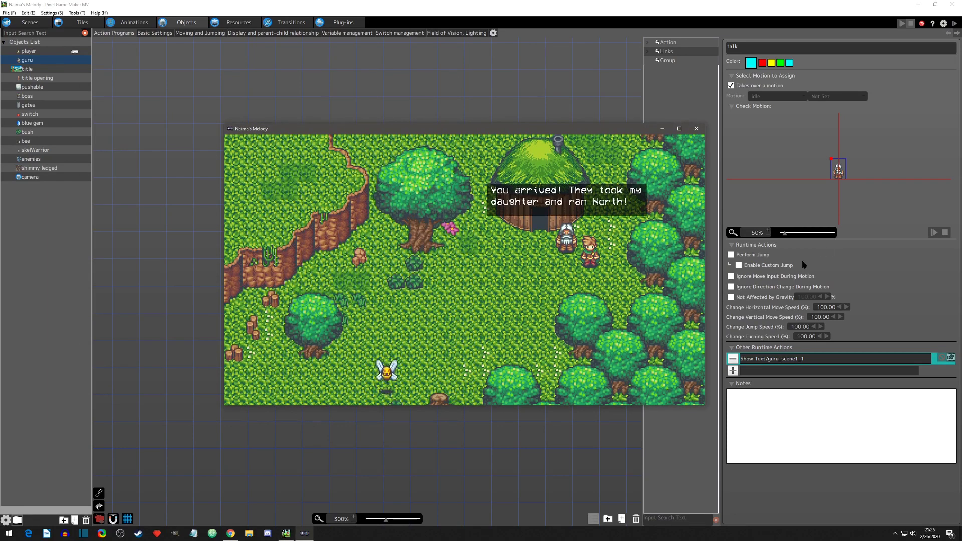